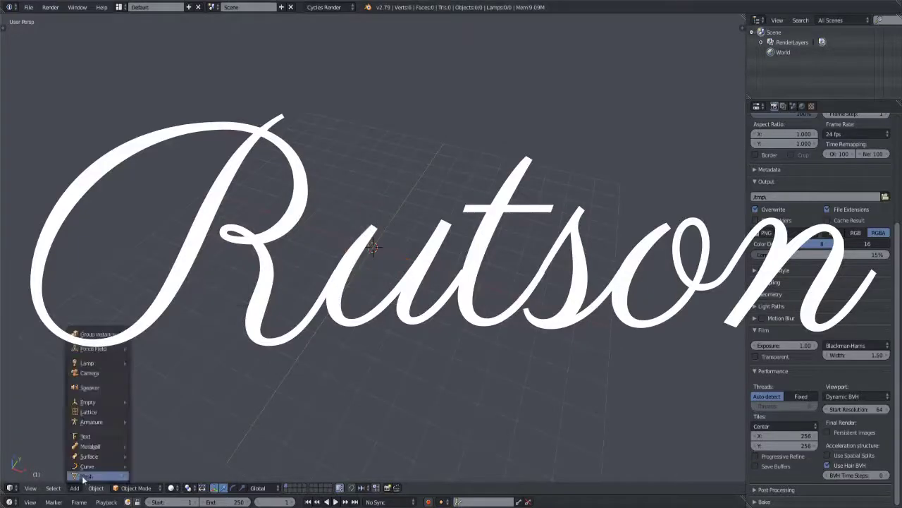
Step: Add a plane and delete it down to a single vertex in front view
click(85, 339)
click(155, 339)
click(406, 268)
key(n)
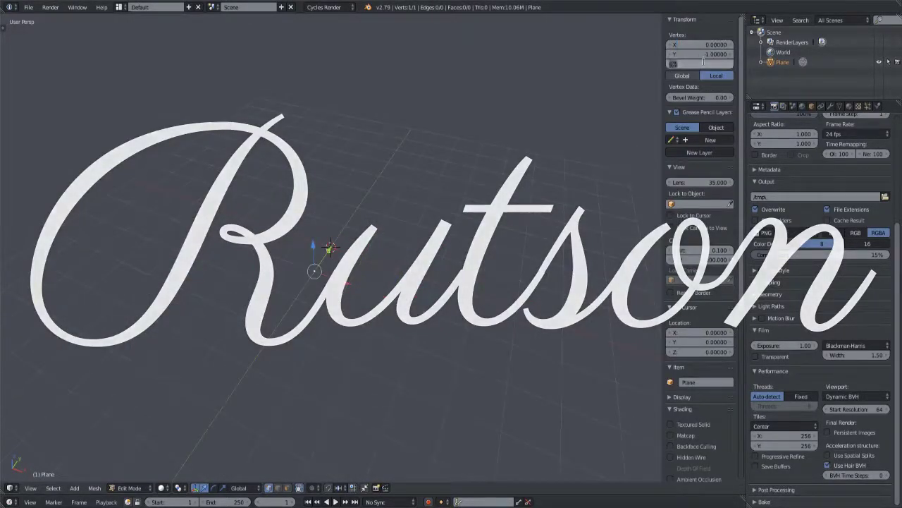
key(KP_1)
key(n)
Step: Add a Screw modifier to spin the vertex and adjust its settings
click(830, 105)
click(823, 139)
click(705, 282)
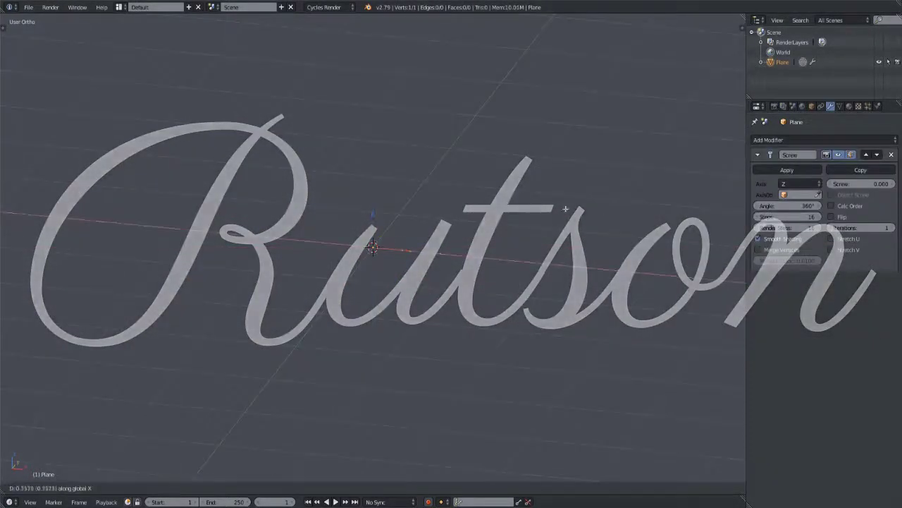
ctrl+click(465, 232)
Step: Extrude the vertex upward several times to draw the cup-shaped profile
text(g1)
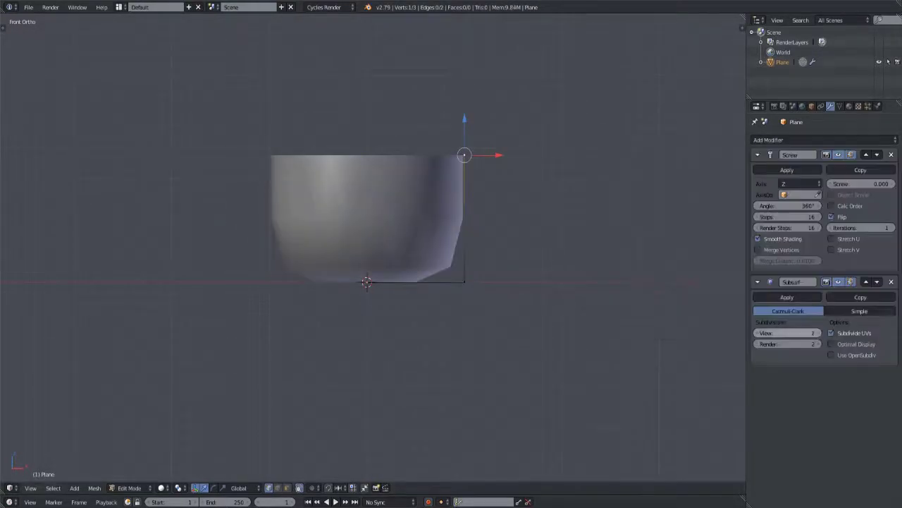
text(ez)
click(560, 198)
scroll(561, 197, down, 1)
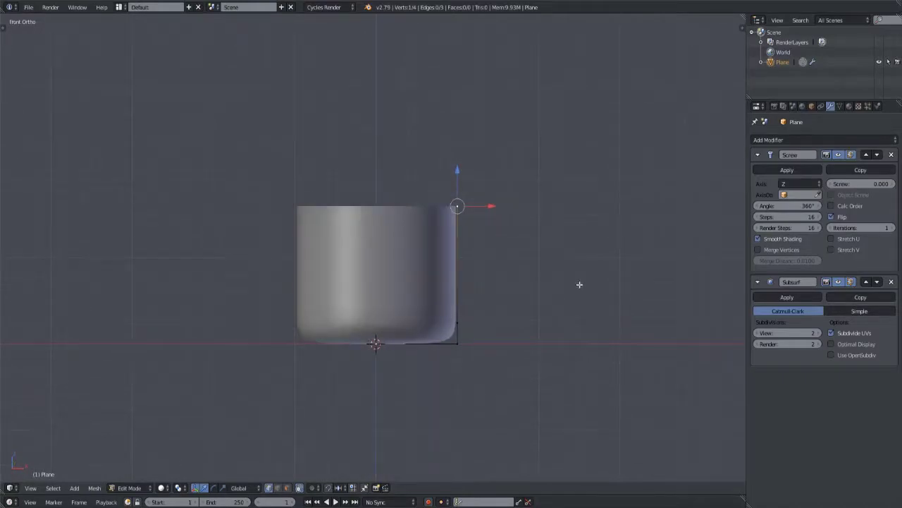
key(e)
click(599, 89)
key(e)
click(507, 112)
Step: Select the top vertex ring of the domed profile
middle_drag(507, 112, 502, 172)
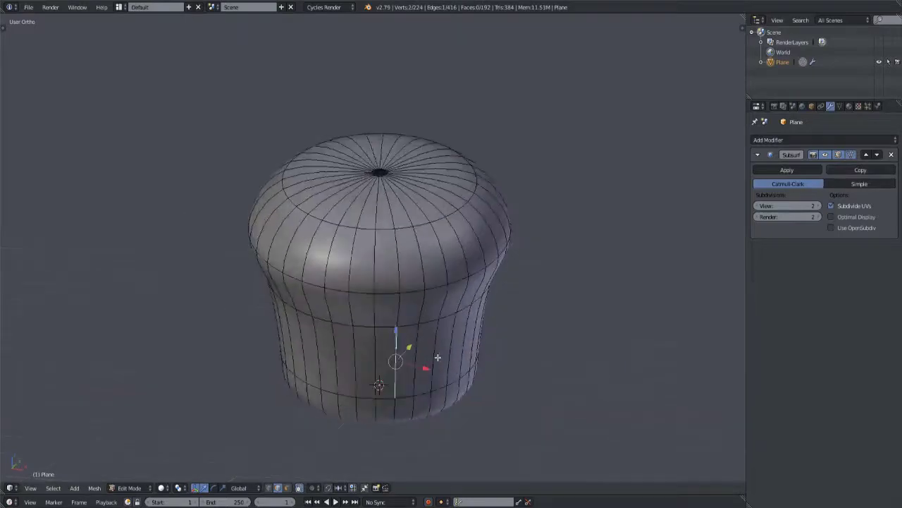
ctrl+alt+right_click(333, 336)
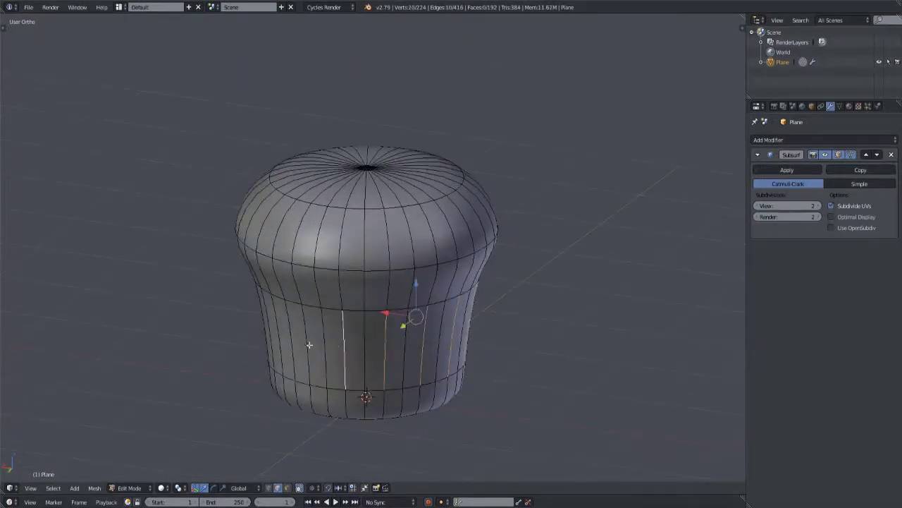
middle_drag(334, 336, 586, 317)
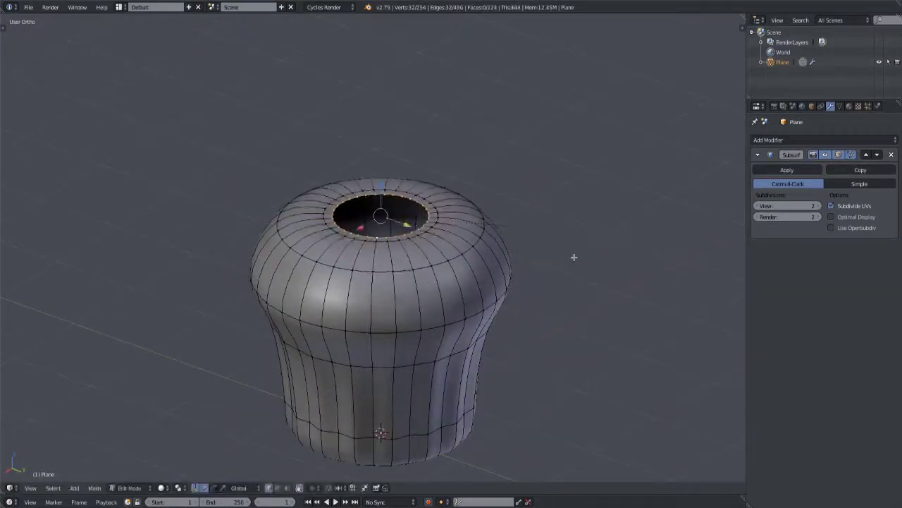
Step: Fill the top hole and merge duplicate vertices with Remove Doubles
key(f)
key(space)
text(remove do)
key(Return)
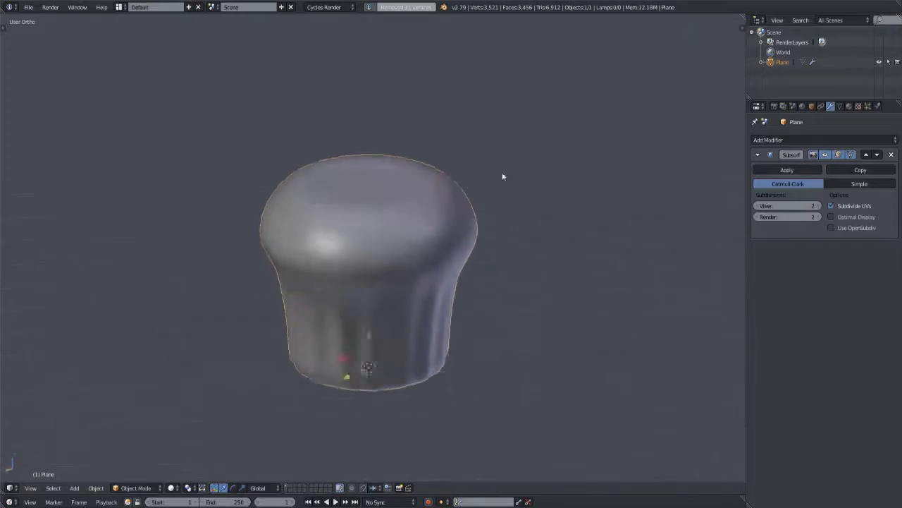
Step: Move the top vertices along Z and delete the selected vertex ring
key(g)
key(z)
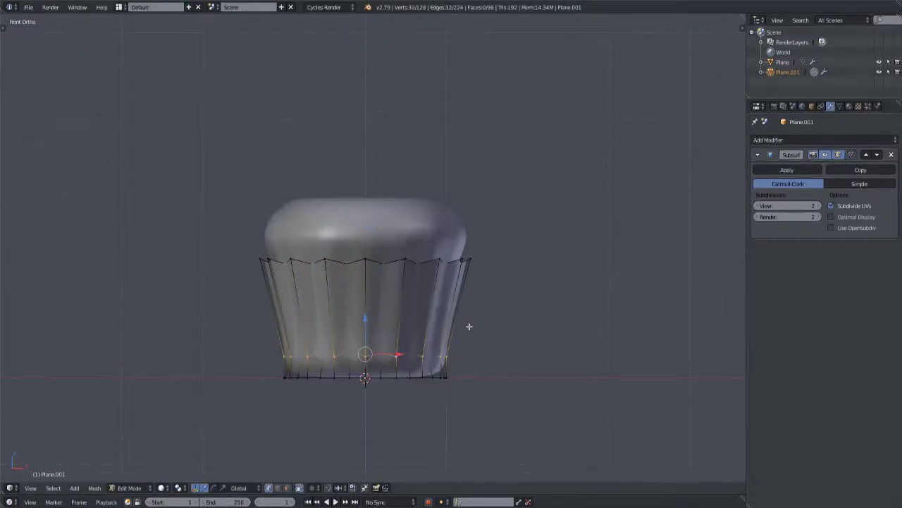
key(x)
click(502, 315)
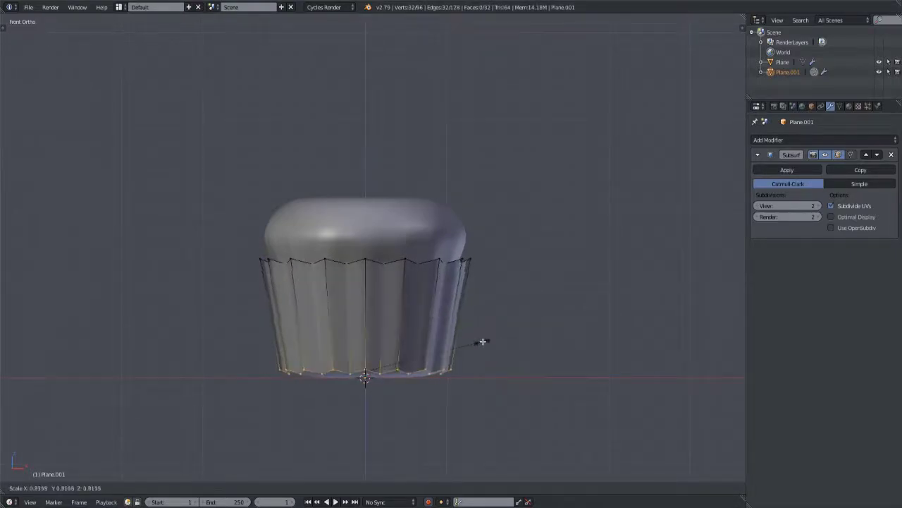
mouse_move(476, 346)
middle_down()
mouse_move(444, 354)
mouse_move(483, 284)
middle_up()
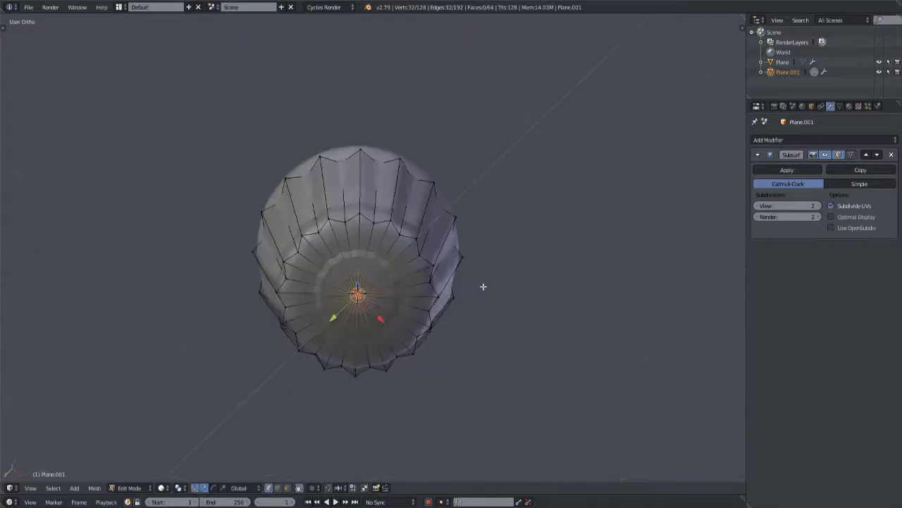
Step: Extrude the wrapper's bottom ring, scale it inward, and merge duplicate vertices
key(e)
key(s)
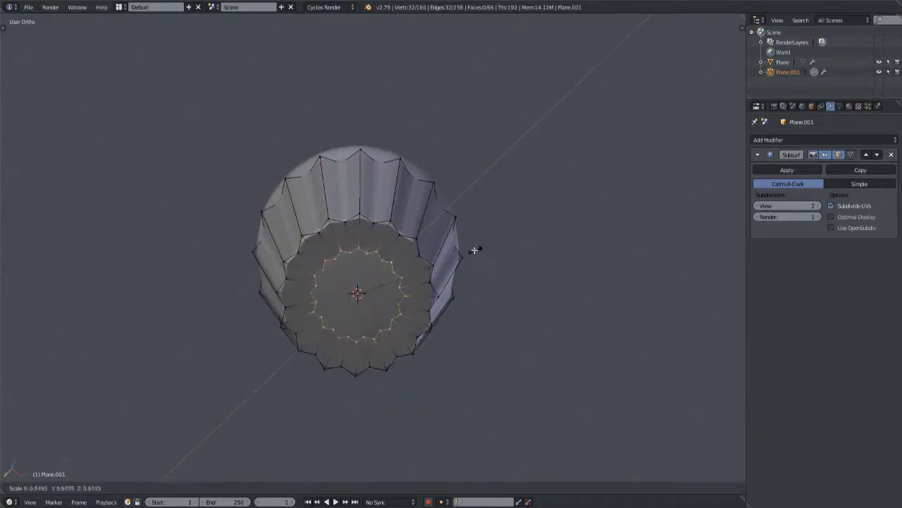
right_click(454, 251)
key(space)
text(re)
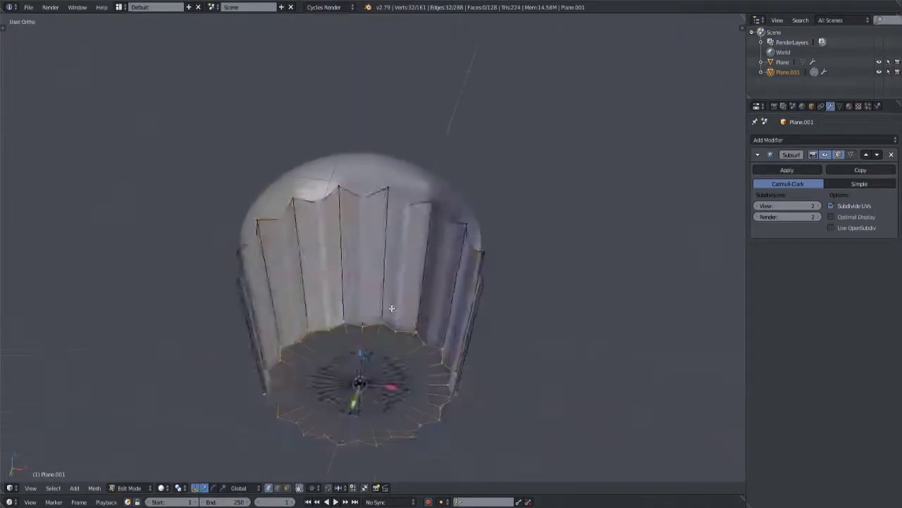
text(a)
key(space)
key(Return)
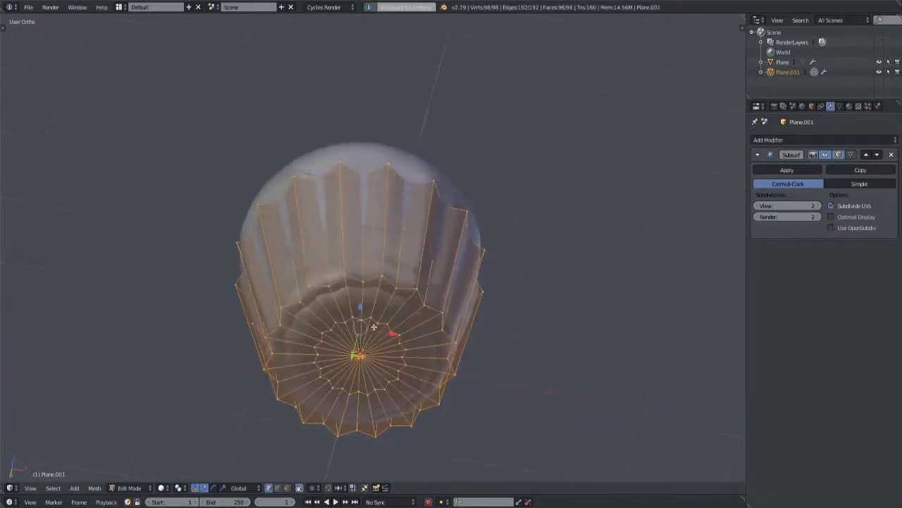
Step: Finish the edge loop slide and enable Auto Smooth at 30° in mesh data
middle_drag(492, 276, 451, 298)
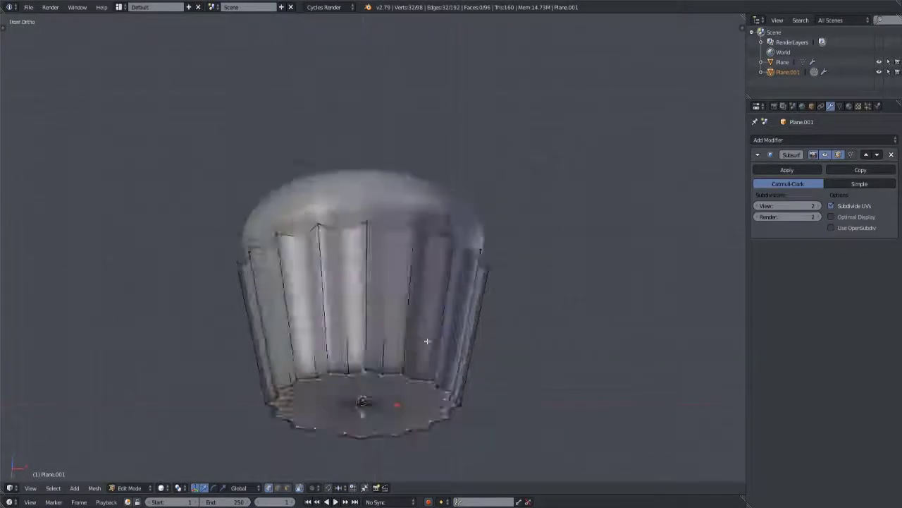
click(471, 349)
middle_drag(470, 350, 684, 261)
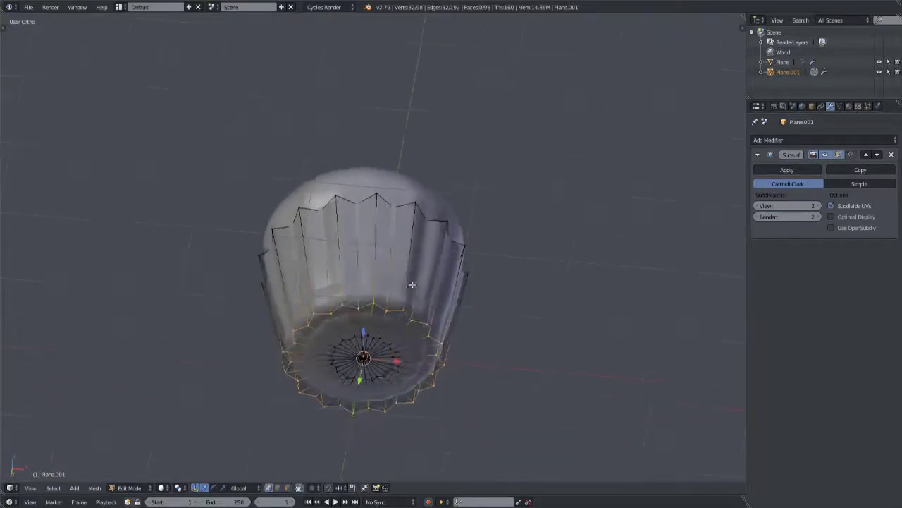
key(Tab)
click(843, 105)
mouse_move(536, 141)
middle_down()
mouse_move(497, 160)
mouse_move(409, 276)
mouse_move(571, 298)
middle_up()
Step: Dissolve the wrapper's bottom faces into a single flat face
key(Tab)
key(x)
click(539, 352)
mouse_move(445, 321)
middle_down()
mouse_move(467, 312)
mouse_move(447, 265)
middle_up()
key(space)
Step: Merge the duplicate vertices and switch to a front orthographic wireframe view
text(remove d)
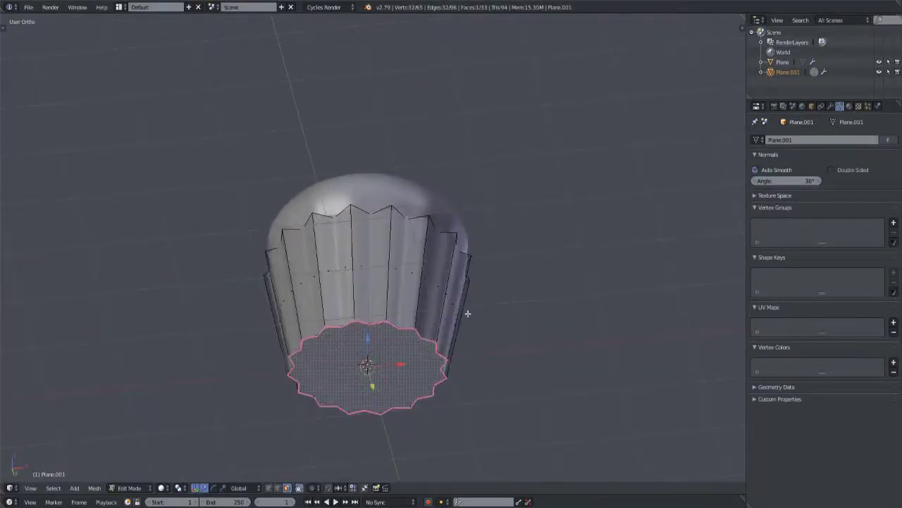
key(Return)
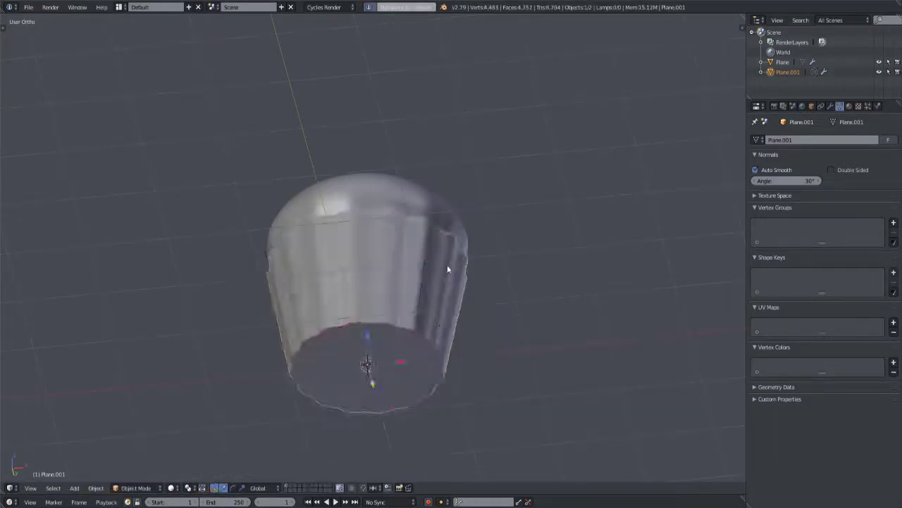
key(KP_1)
key(z)
key(z)
key(z)
scroll(447, 272, down, 2)
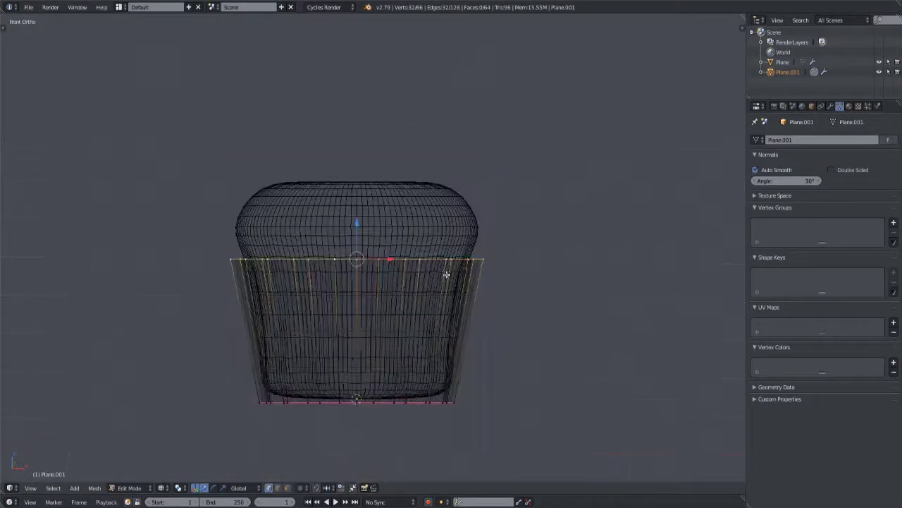
Step: Raise the wrapper's top ring along Z and scale it outward
key(g)
click(487, 192)
key(g)
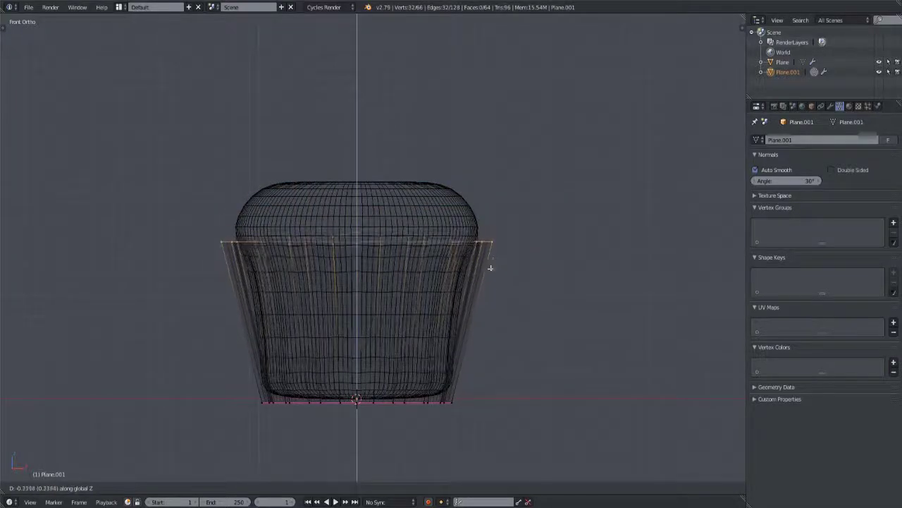
click(490, 286)
key(s)
click(500, 222)
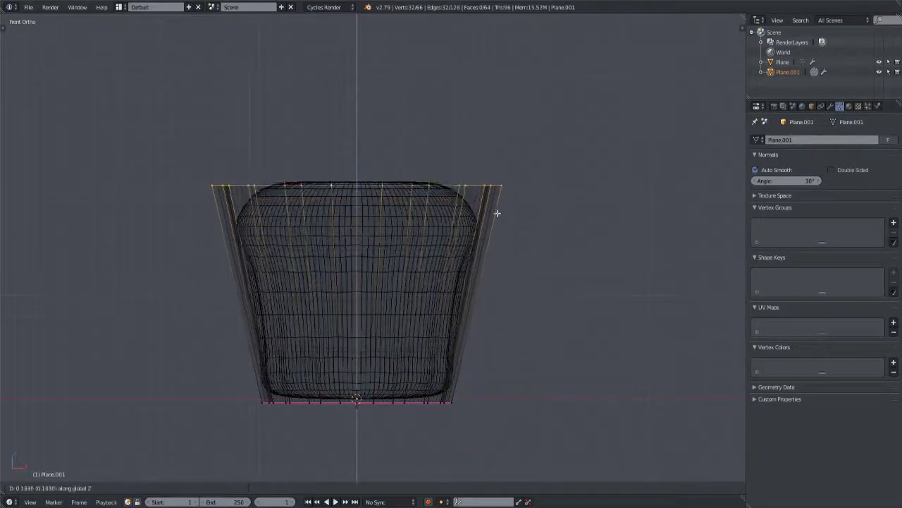
Step: Return to Object Mode in solid shading and check the wrapper from front and above
key(Tab)
key(z)
middle_drag(497, 209, 496, 250)
key(KP_1)
key(z)
key(z)
scroll(489, 326, down, 2)
mouse_move(490, 327)
middle_down()
mouse_move(540, 324)
mouse_move(430, 320)
mouse_move(408, 350)
mouse_move(439, 317)
middle_up()
Step: Add a Bezier curve and then a Bezier circle to the scene
click(74, 487)
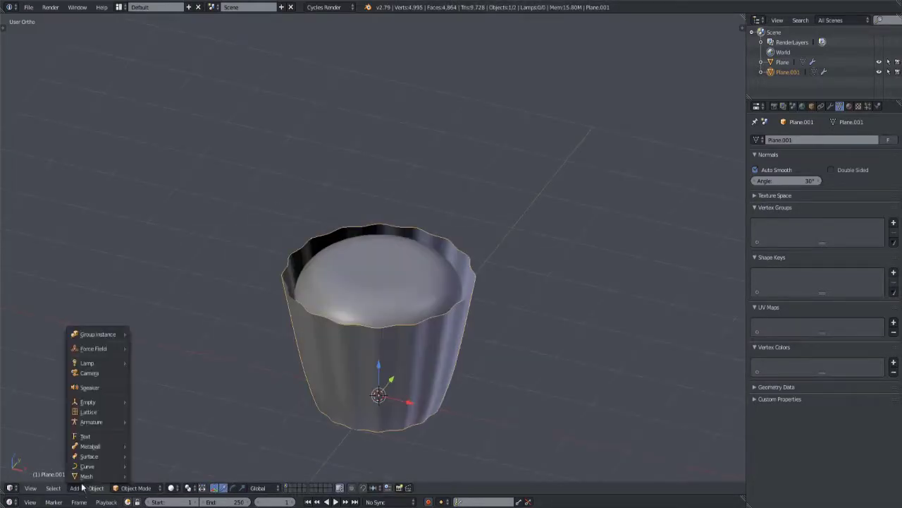
click(155, 466)
middle_drag(508, 345, 279, 268)
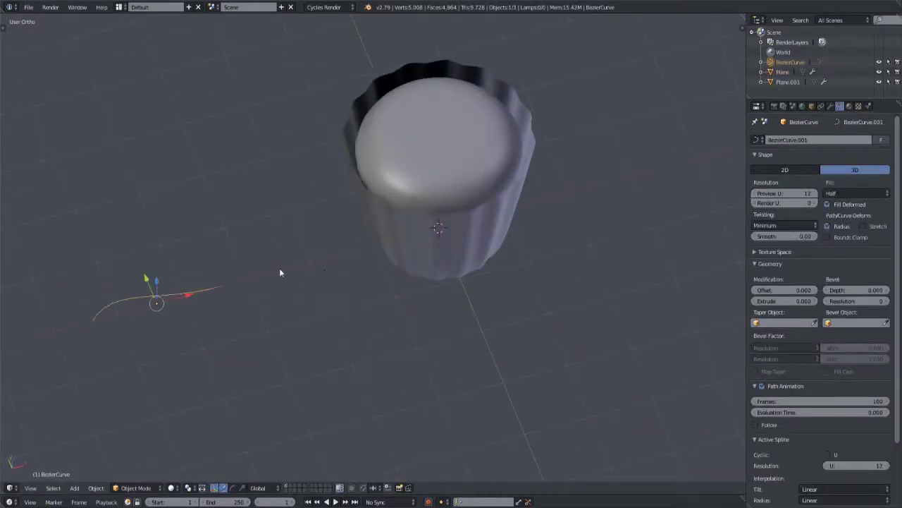
key(shift+d)
click(221, 208)
click(74, 487)
click(155, 476)
scroll(197, 324, down, 2)
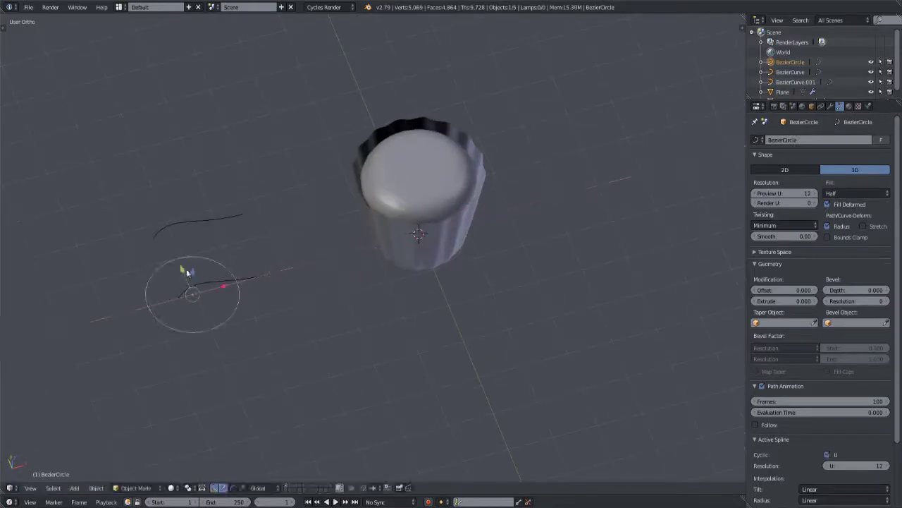
middle_drag(197, 324, 463, 288)
Step: Pull the circle's points into a wavy star outline and scale it up
key(Tab)
scroll(396, 286, up, 2)
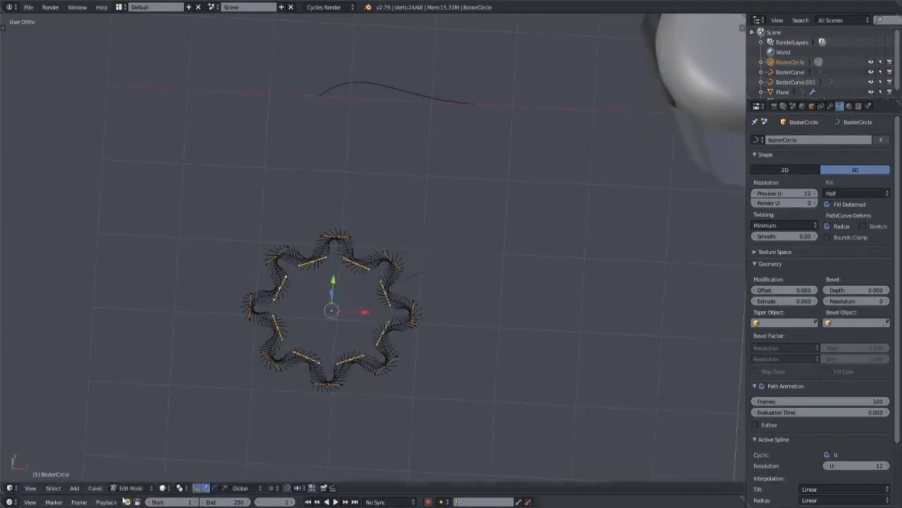
scroll(423, 332, up, 2)
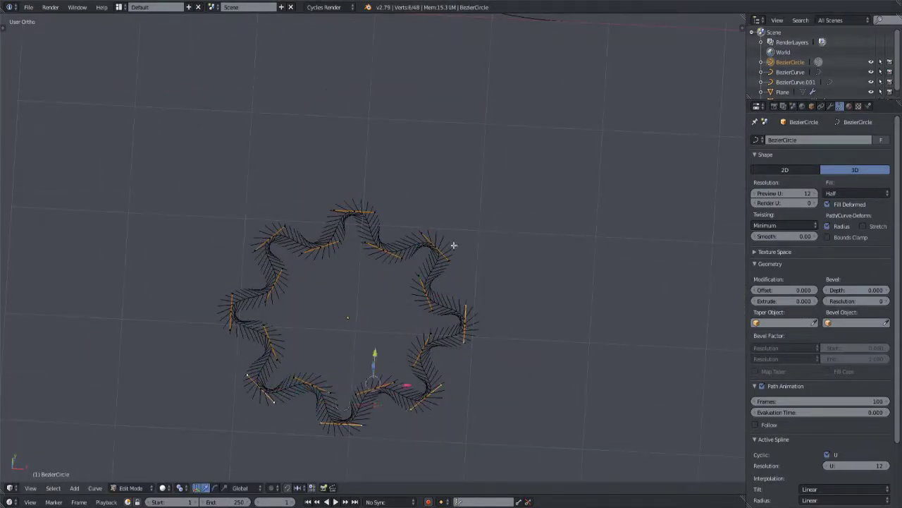
click(433, 294)
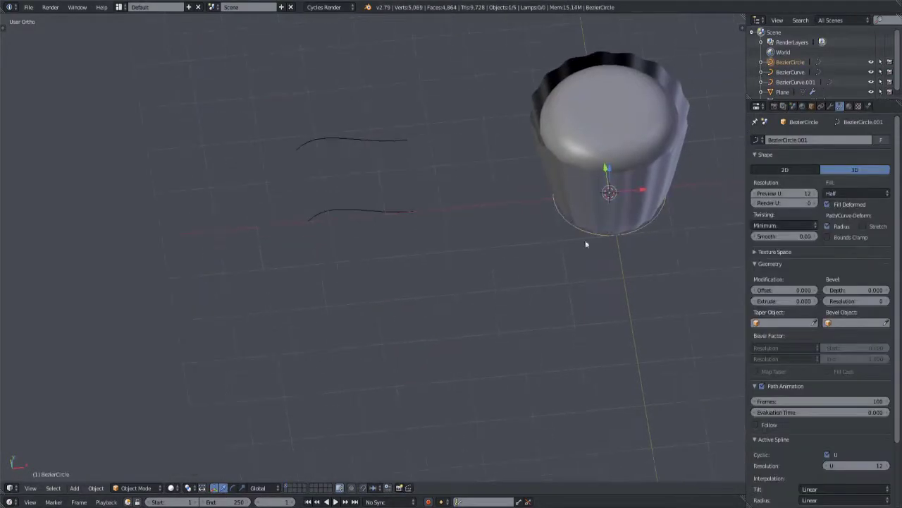
Step: Assign the 'taper' and 'Bevel' objects, then shrink the taper curve to about 0.4
key(Tab)
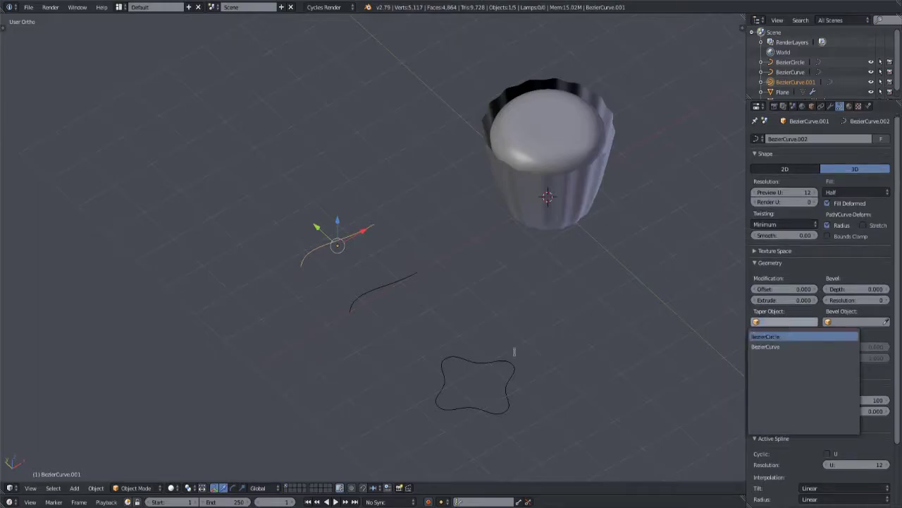
click(795, 65)
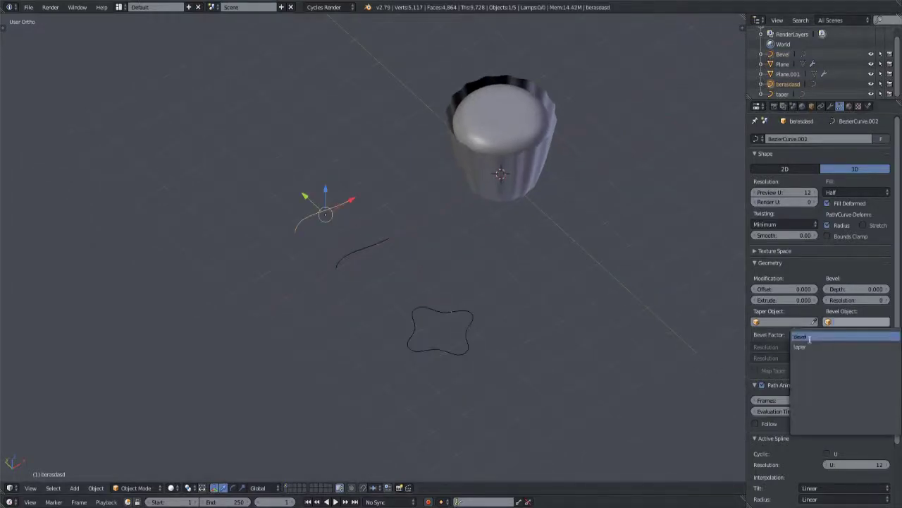
key(KP_Decimal)
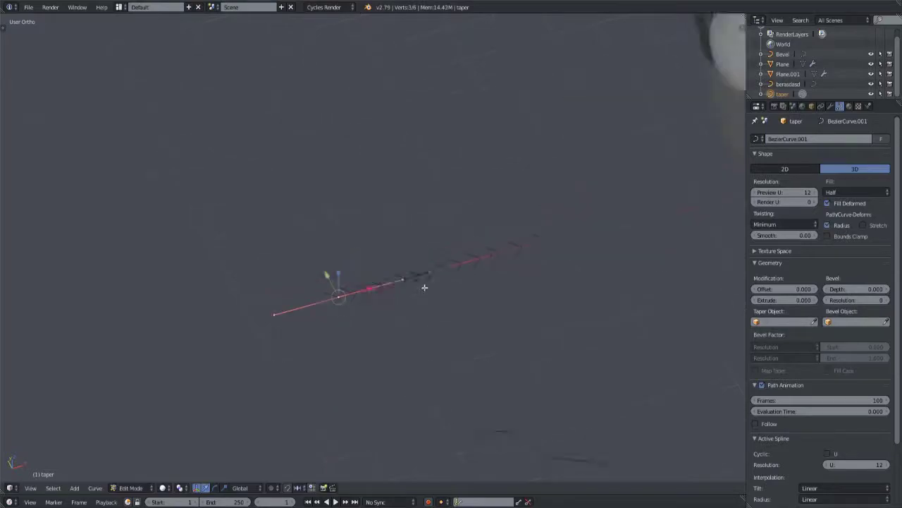
key(s)
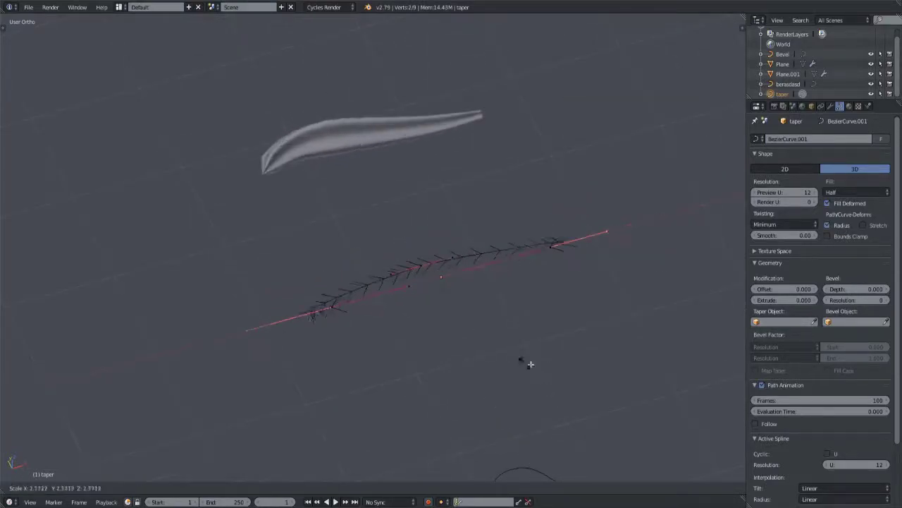
key(s)
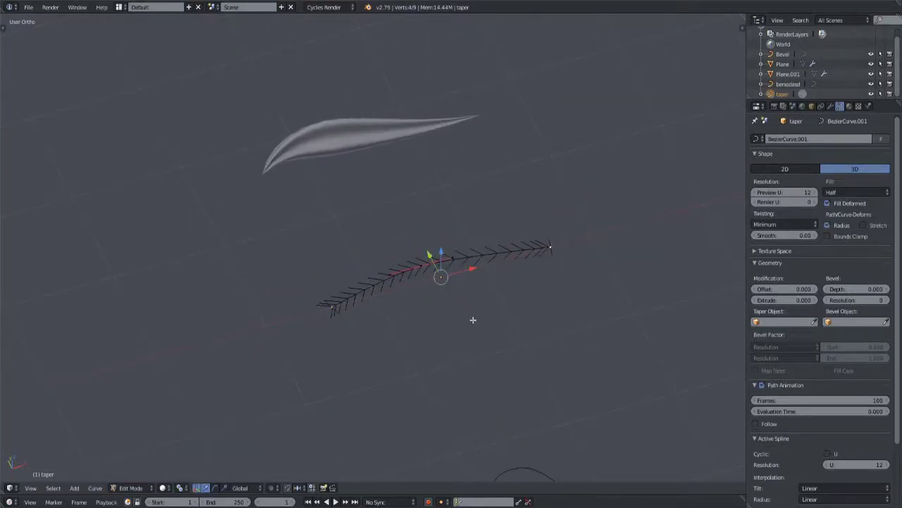
middle_drag(473, 321, 519, 278)
scroll(520, 277, down, 3)
Step: Select the frosting curve and move its points onto the cupcake from Top view
key(Tab)
right_click(315, 236)
key(Tab)
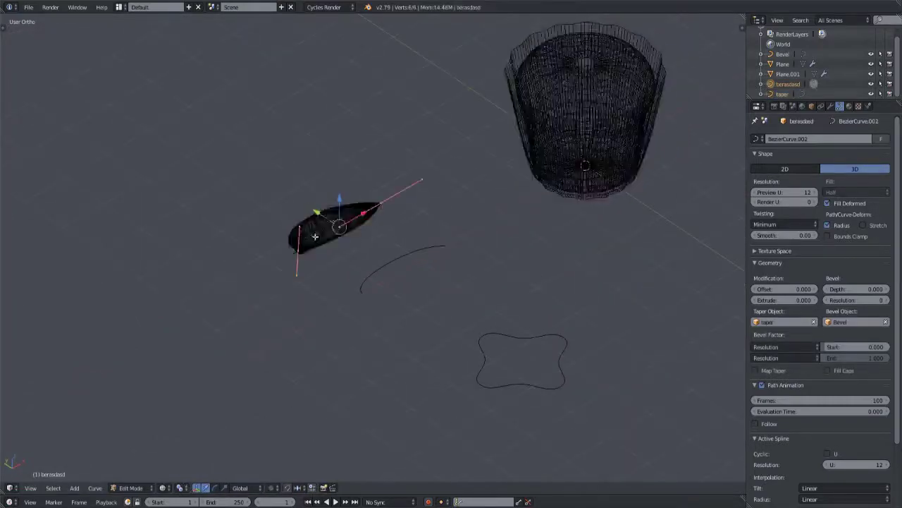
middle_drag(316, 236, 470, 276)
key(KP_7)
key(g)
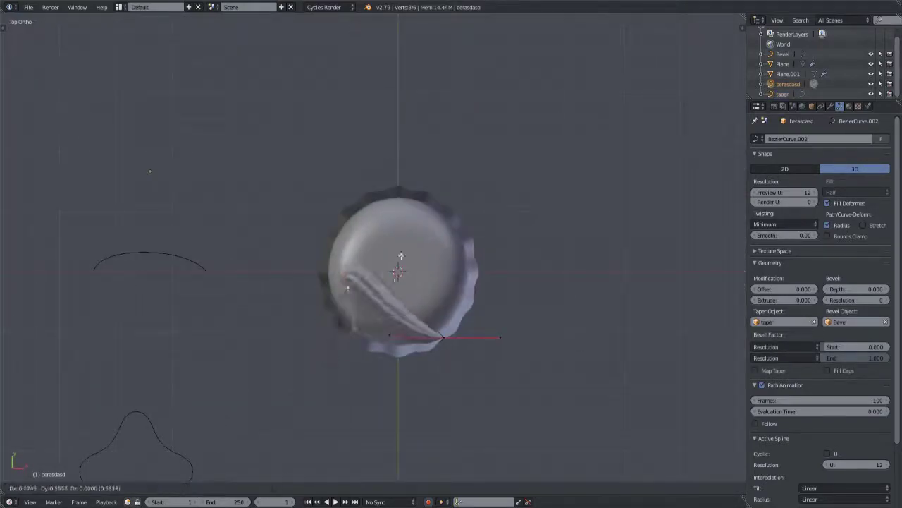
click(471, 124)
Step: Extrude new frosting points, raise them along Z, and check the loop from several angles
key(n)
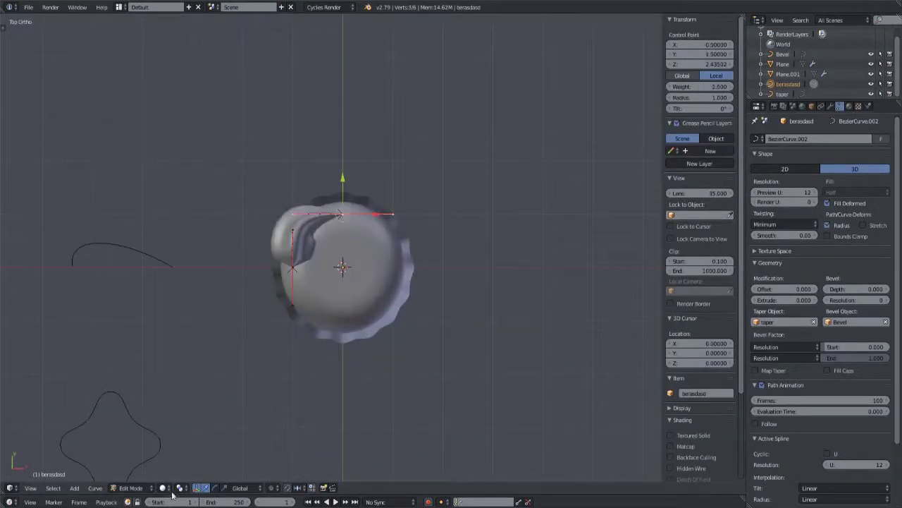
key(e)
key(z)
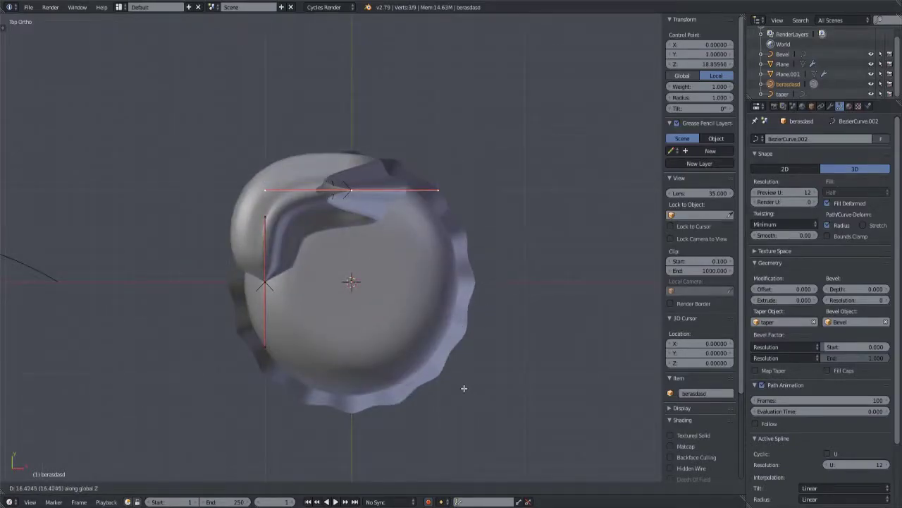
middle_drag(507, 360, 295, 324)
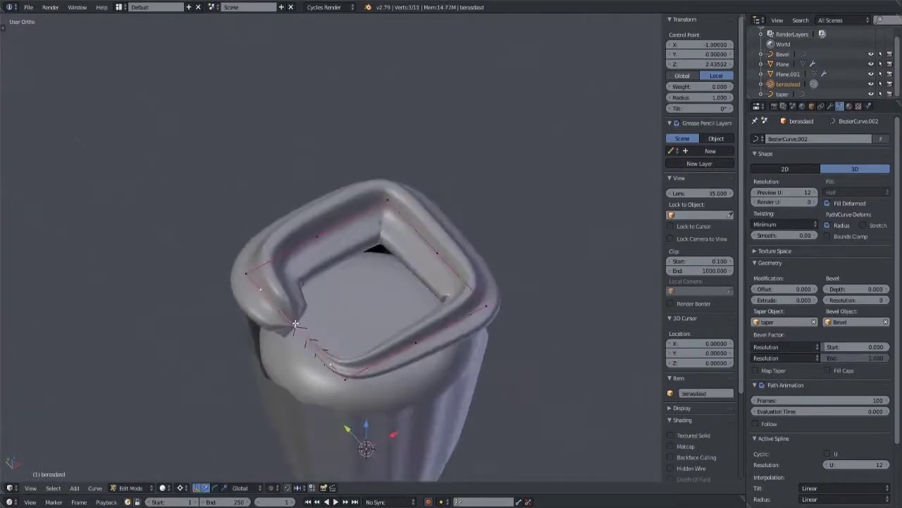
middle_drag(162, 491, 402, 217)
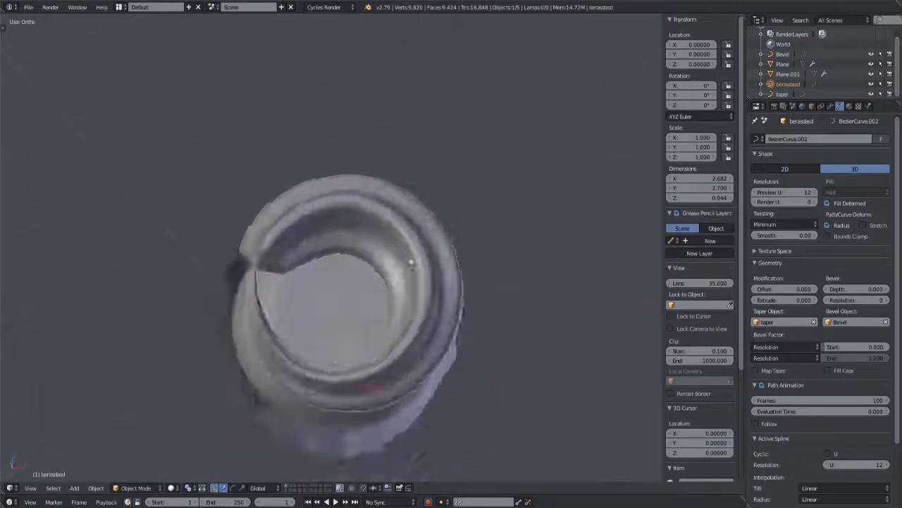
key(KP_7)
middle_drag(406, 317, 484, 225)
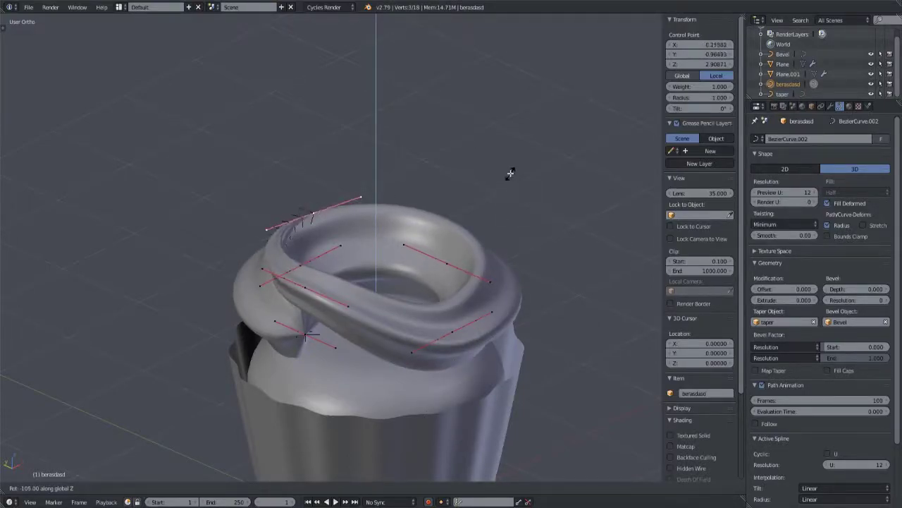
key(ctrl+z)
mouse_move(495, 158)
middle_down()
mouse_move(444, 291)
mouse_move(423, 268)
middle_up()
key(ctrl+z)
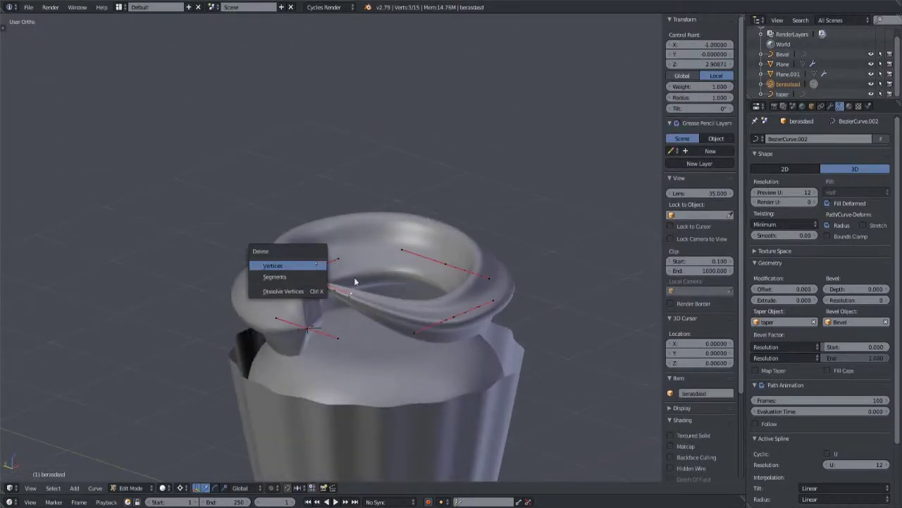
Step: Try stacking another ring of frosting points, then cancel and undo it
key(e)
key(z)
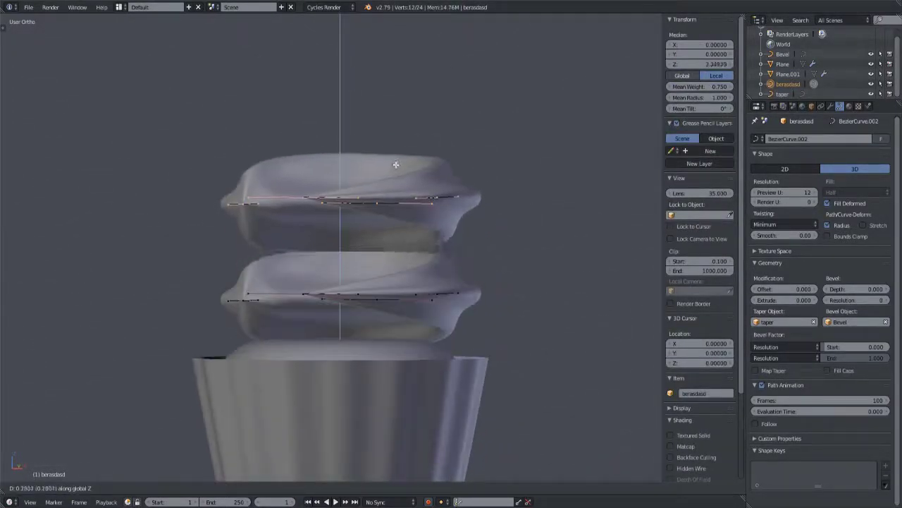
key(Escape)
key(ctrl+z)
mouse_move(417, 281)
middle_down()
mouse_move(252, 298)
mouse_move(409, 192)
middle_up()
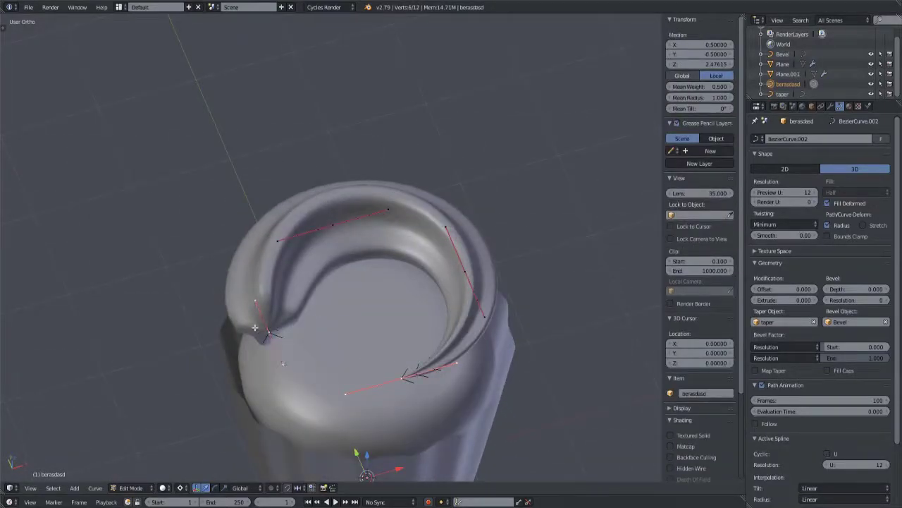
Step: Raise the chosen point along Z and add a new point to extend the spiral
key(g)
key(z)
click(383, 282)
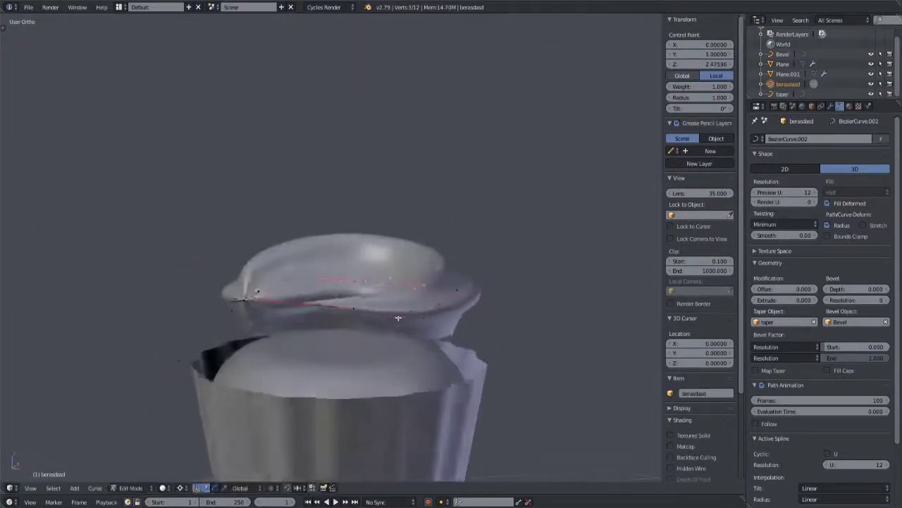
middle_drag(383, 282, 318, 339)
key(KP_7)
ctrl+click(437, 312)
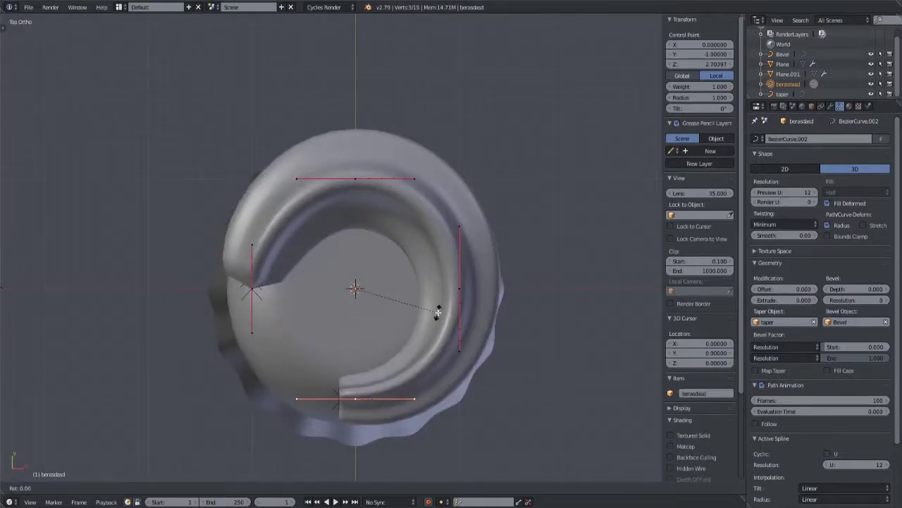
middle_drag(438, 312, 376, 280)
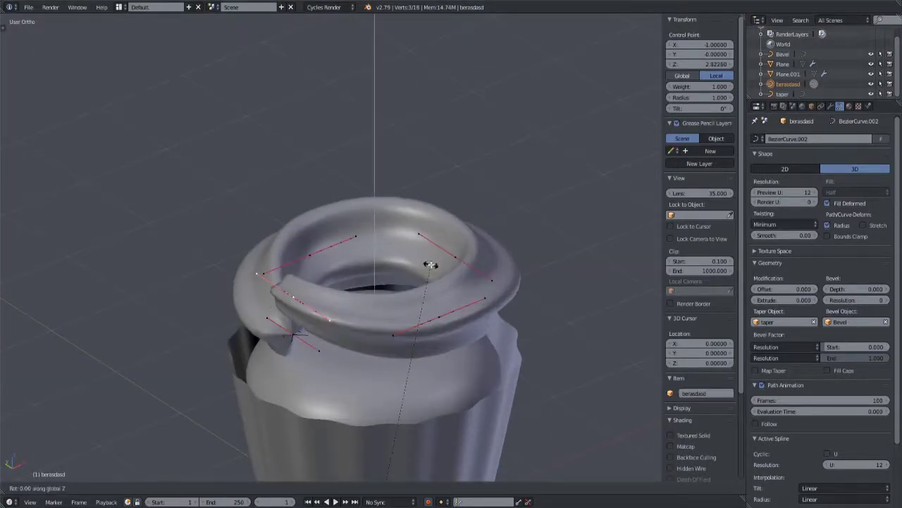
Step: Rotate the selected point around Z and raise it higher above the wrapper
middle_drag(431, 264, 440, 278)
scroll(446, 284, down, 5)
scroll(445, 284, up, 7)
key(r)
key(z)
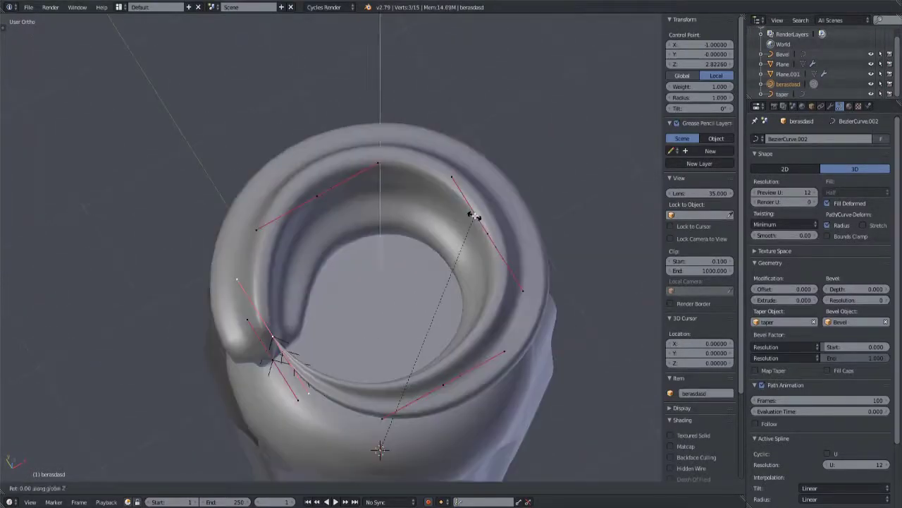
key(g)
key(z)
mouse_move(475, 216)
middle_down()
mouse_move(510, 233)
mouse_move(433, 263)
middle_up()
click(493, 225)
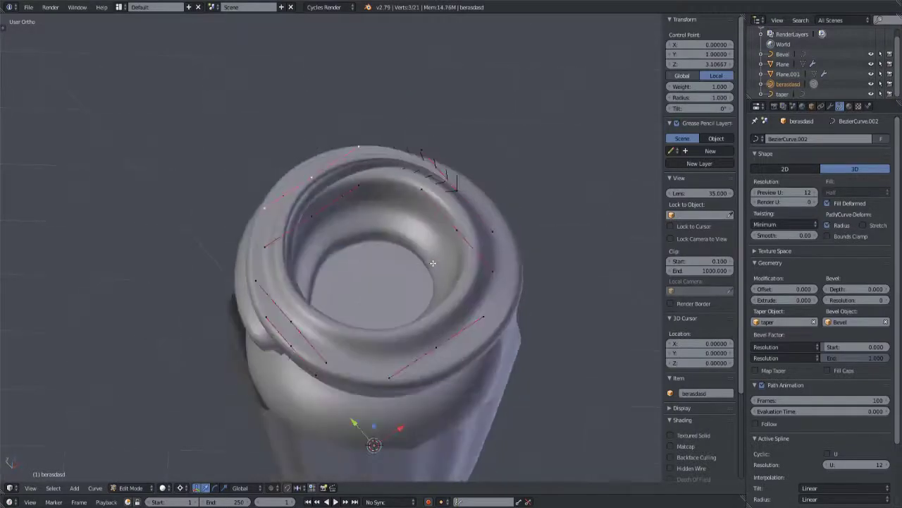
Step: Reposition the selected frosting point in Top Ortho view
key(KP_7)
key(g)
key(Escape)
middle_drag(371, 188, 352, 204)
key(KP_7)
key(g)
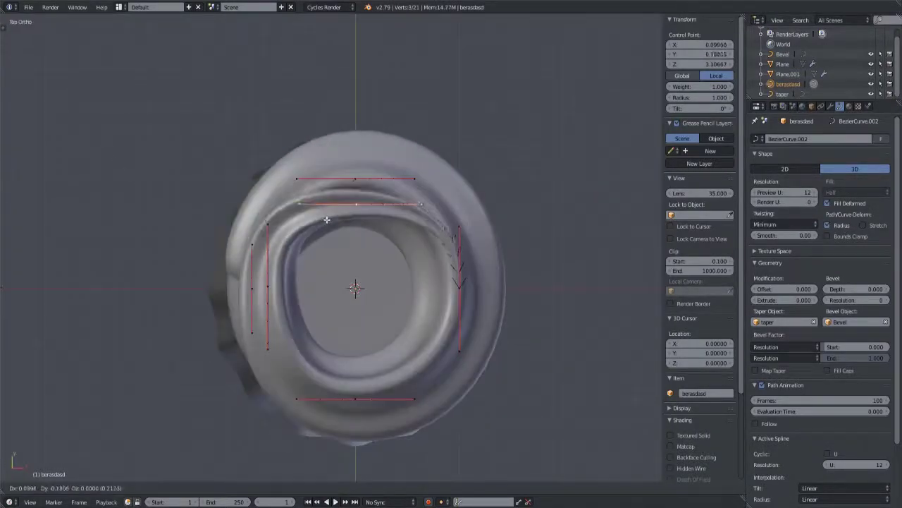
click(351, 281)
Step: Extrude from the spiral's right end point and rotate into a narrower, peaked coil
right_click(458, 287)
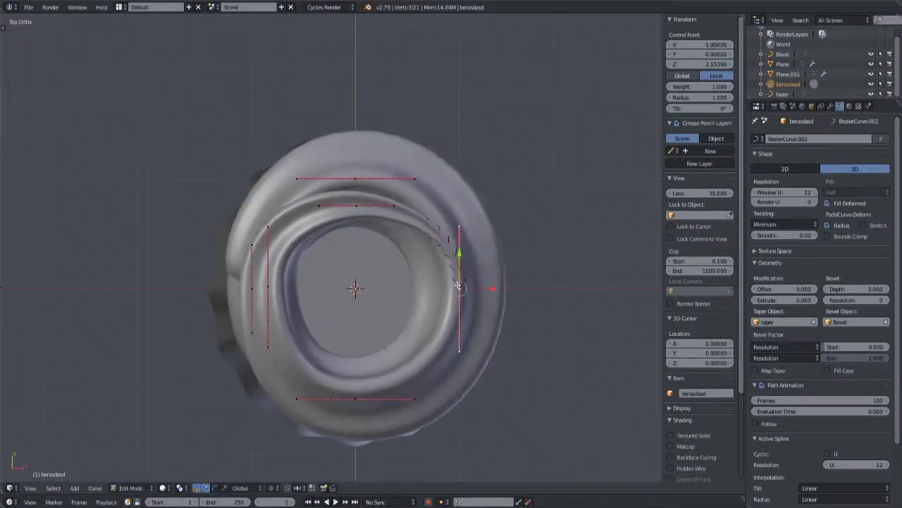
key(e)
click(816, 322)
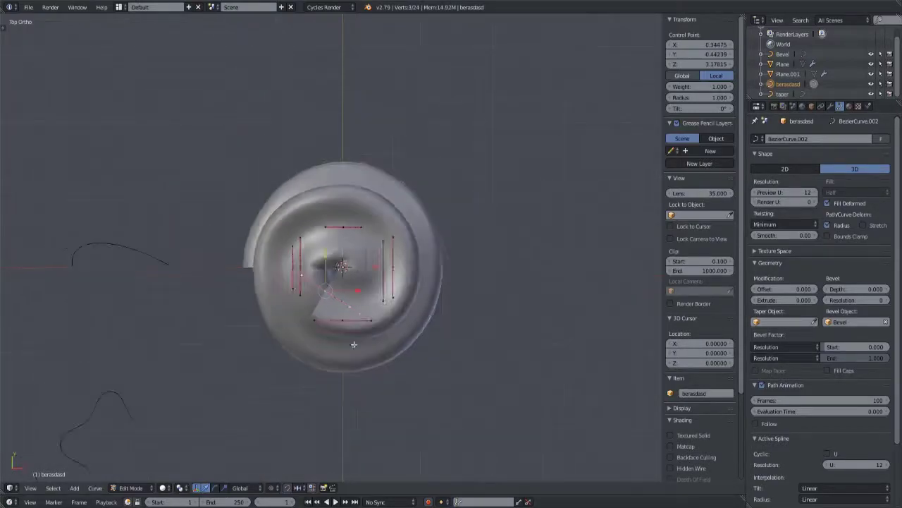
key(r)
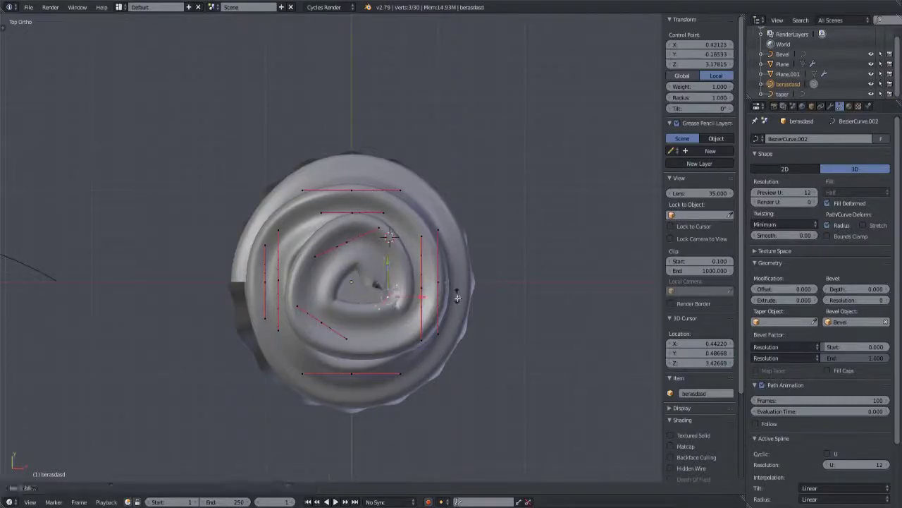
middle_drag(381, 299, 303, 213)
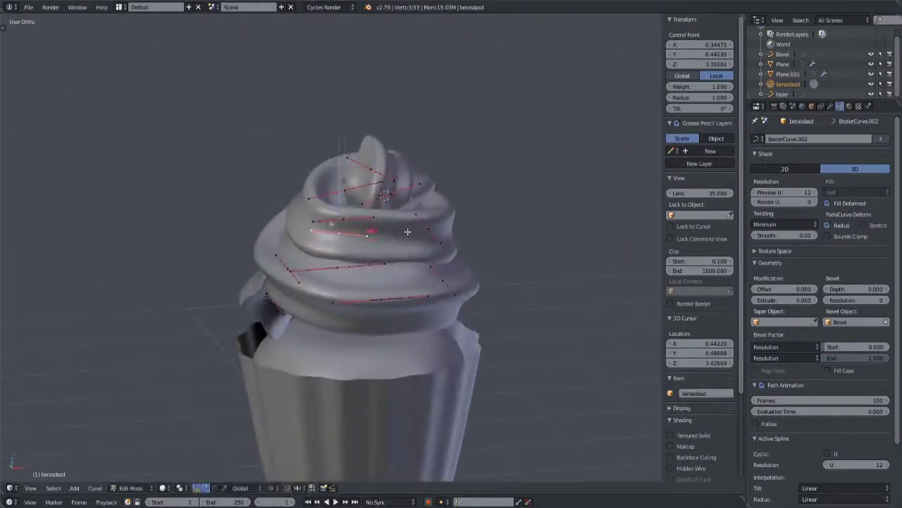
middle_drag(303, 212, 529, 206)
key(KP_7)
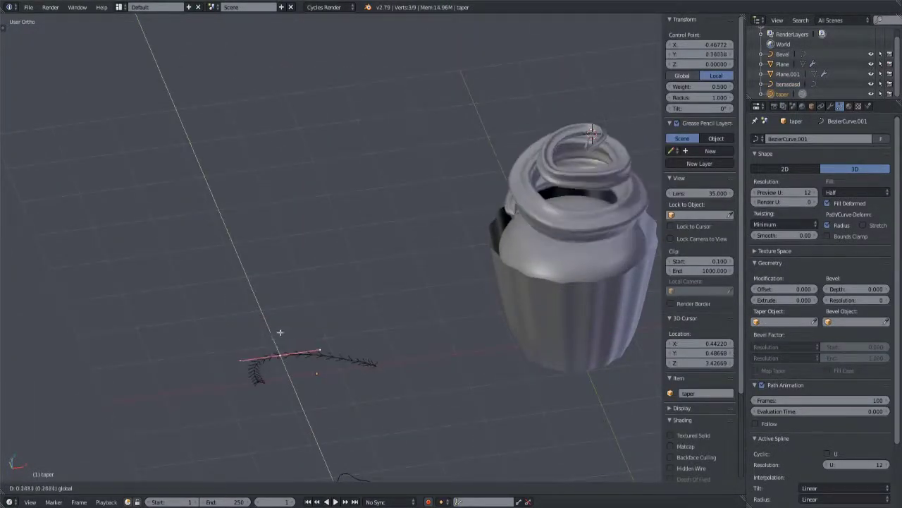
Step: Move a point on the taper curve to adjust the frosting's thickness
key(Tab)
right_click(314, 332)
key(Tab)
key(g)
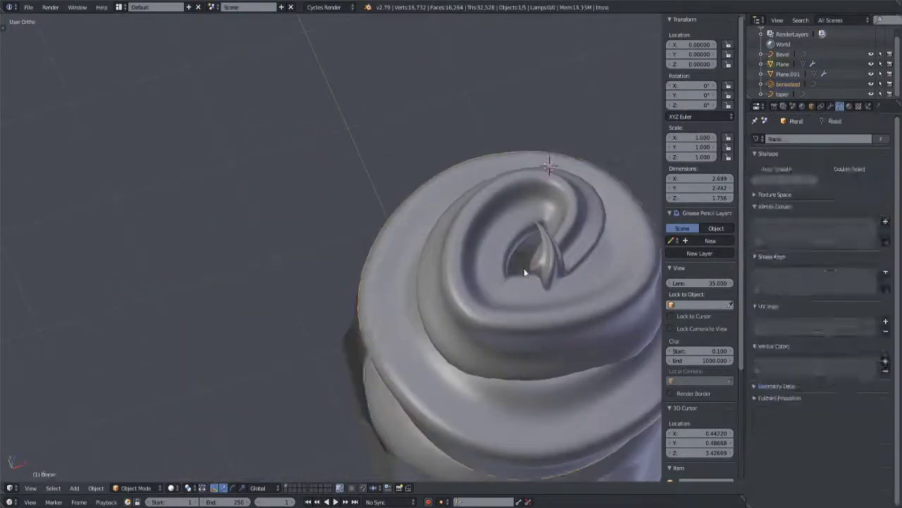
Step: Rotate the swirl's tip points from a top-down view to adjust their twist
key(Tab)
middle_drag(496, 117, 437, 233)
key(KP_7)
key(r)
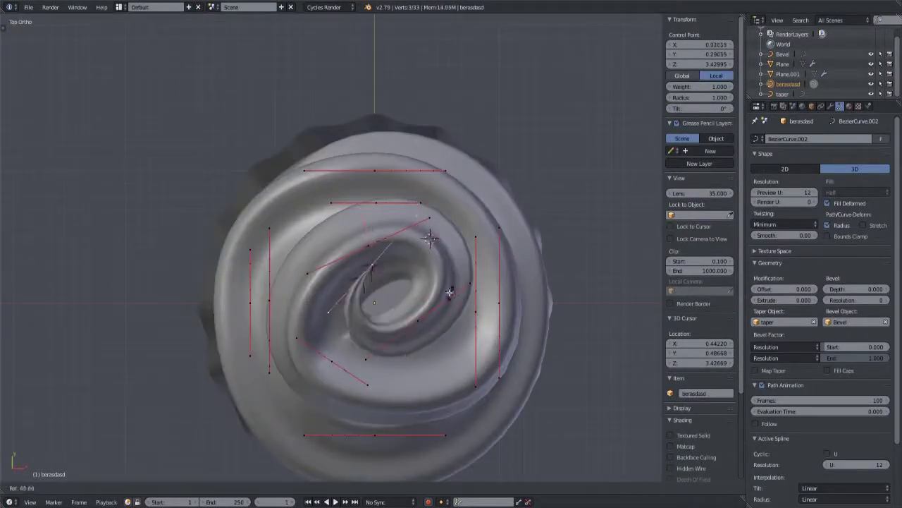
key(ctrl+z)
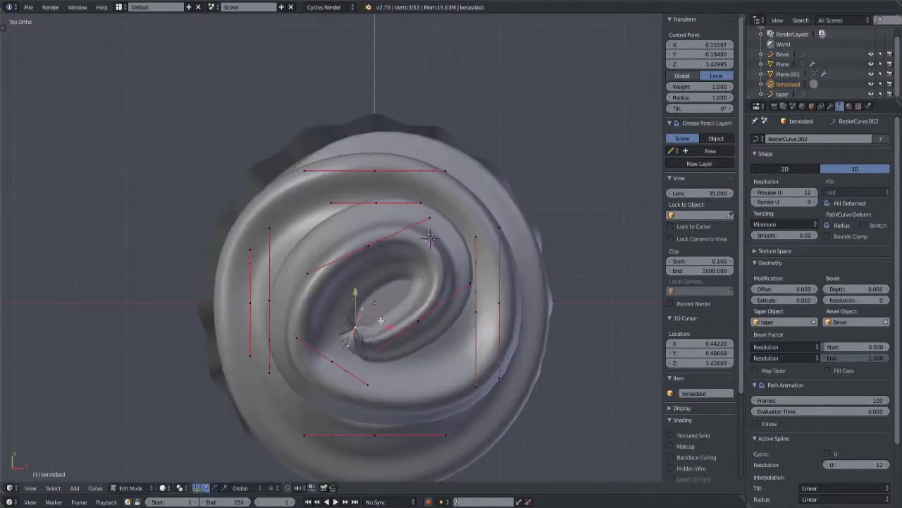
middle_drag(381, 321, 459, 173)
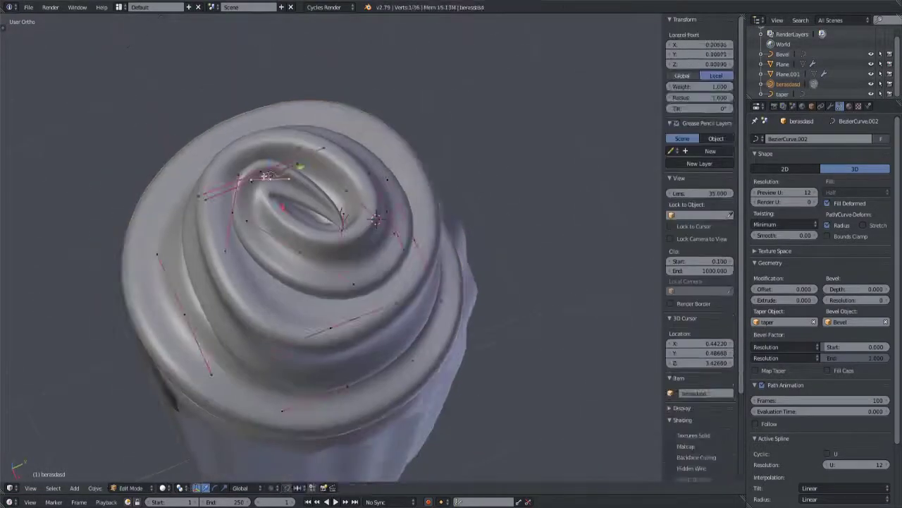
Step: Pull the innermost tip point into a tight central curl on top of the swirl
key(s)
right_click(387, 161)
key(g)
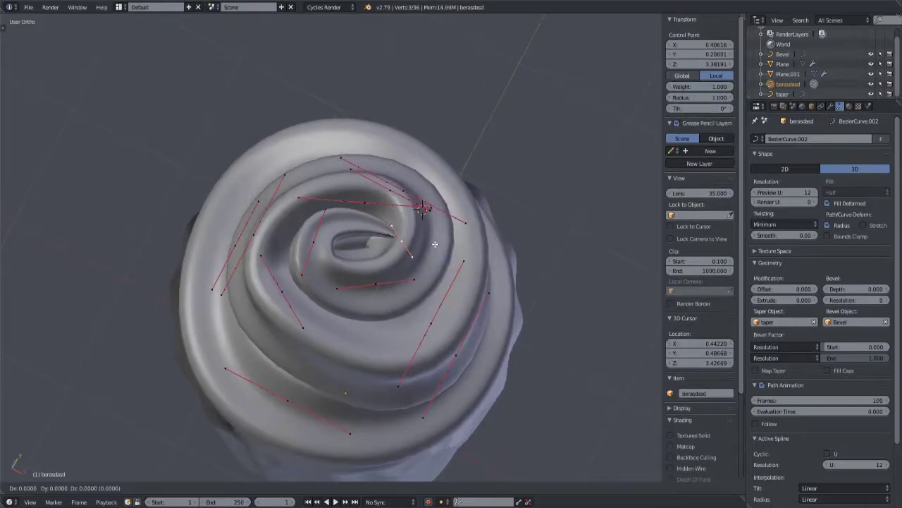
click(399, 258)
scroll(423, 225, down, 3)
middle_drag(389, 191, 296, 210)
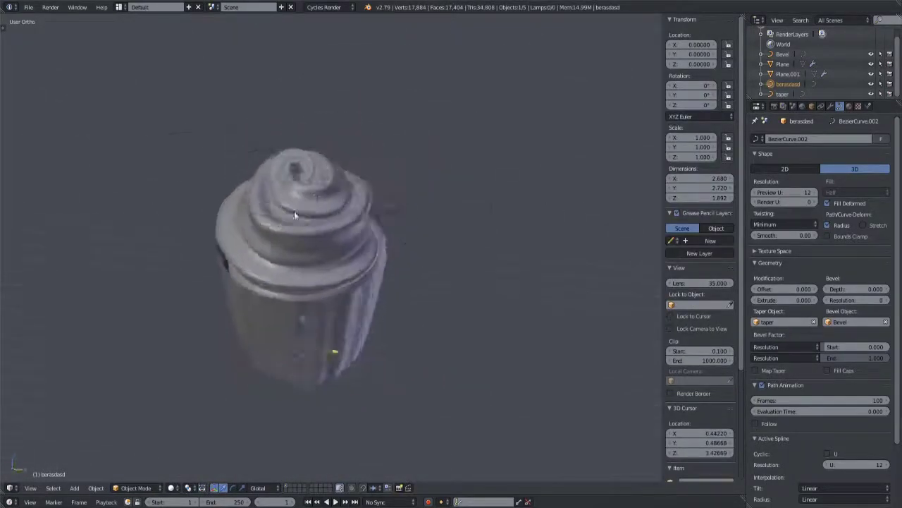
key(space)
Step: Run the curve smoothing command from the search menu
key(Down)
key(Down)
key(Return)
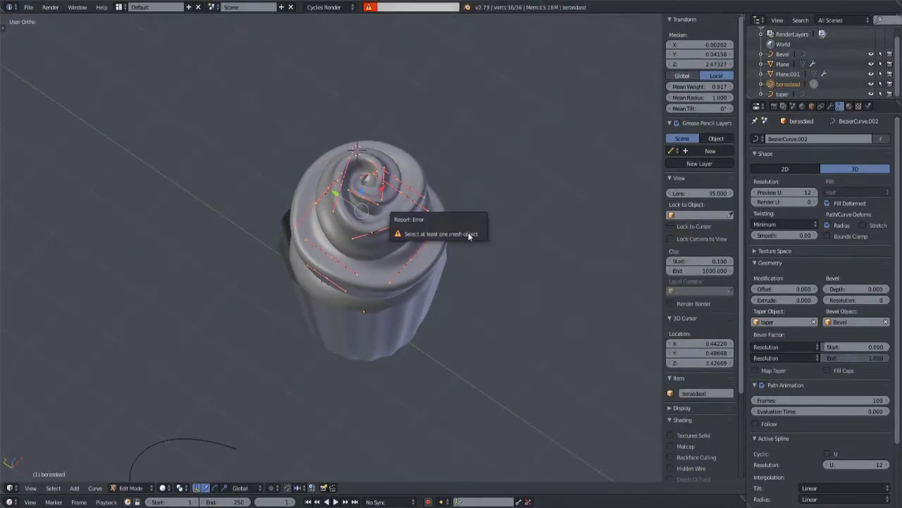
key(space)
key(BackSpace)
text(smoo)
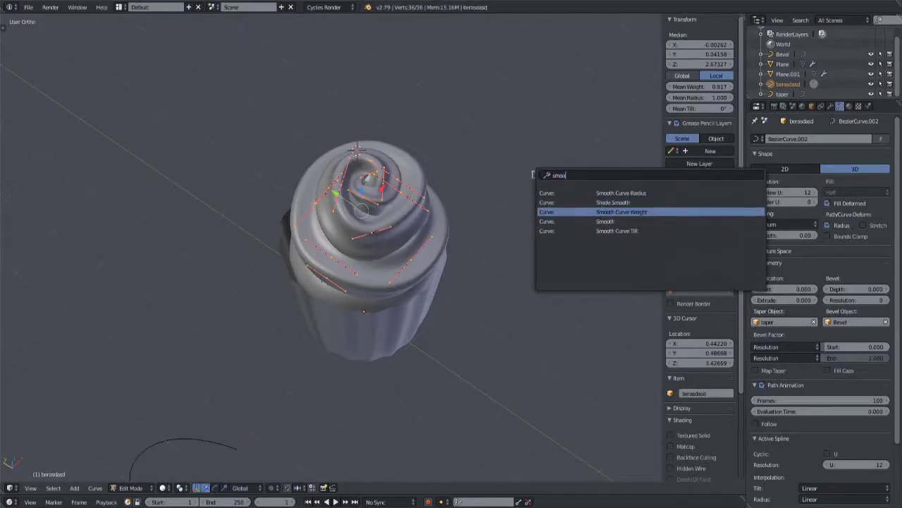
key(Escape)
Step: Smooth every point of the star-shaped Bevel circle into a round ring, then inspect the frosting
middle_drag(533, 175, 547, 227)
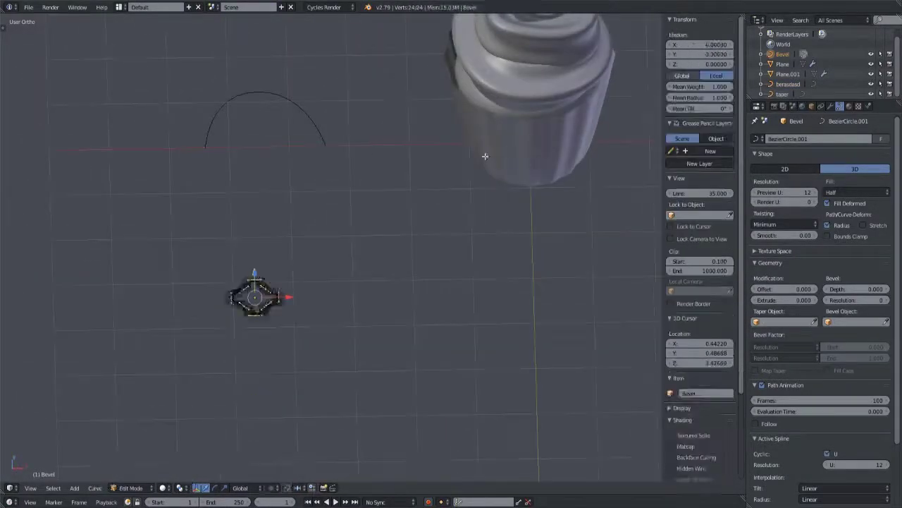
right_click(252, 297)
key(Tab)
key(a)
key(alt+t)
scroll(395, 350, up, 3)
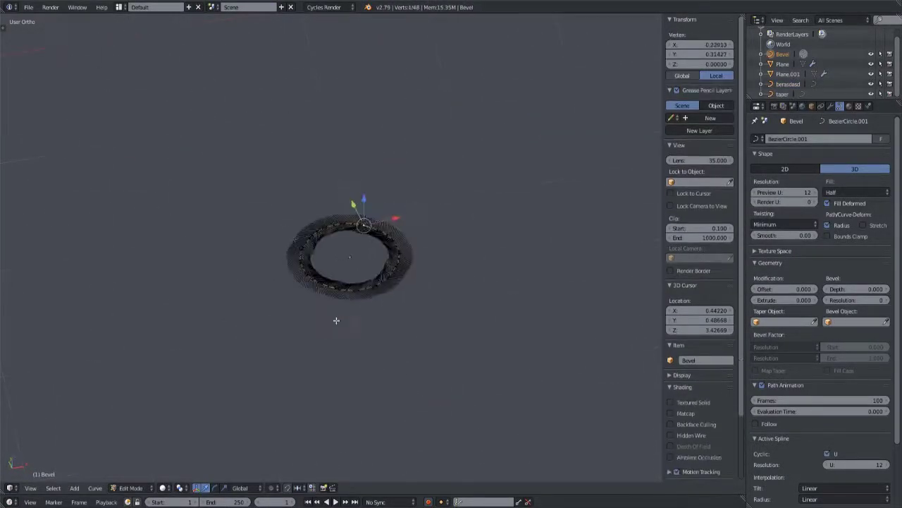
middle_drag(339, 318, 336, 202)
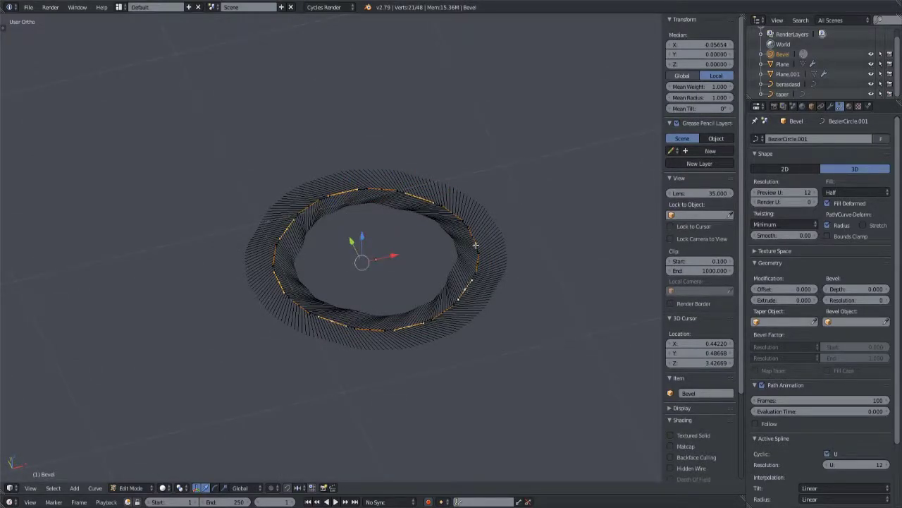
scroll(491, 208, down, 5)
middle_drag(492, 207, 467, 286)
Step: Shrink the bevel ring slightly and shade the cupcake with the gold Matcap sphere
key(s)
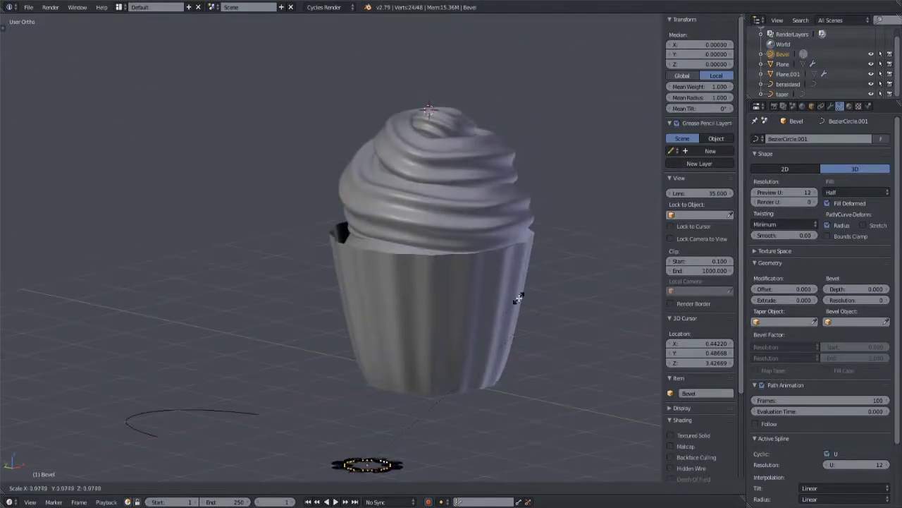
scroll(698, 352, down, 3)
click(671, 386)
click(700, 421)
click(710, 312)
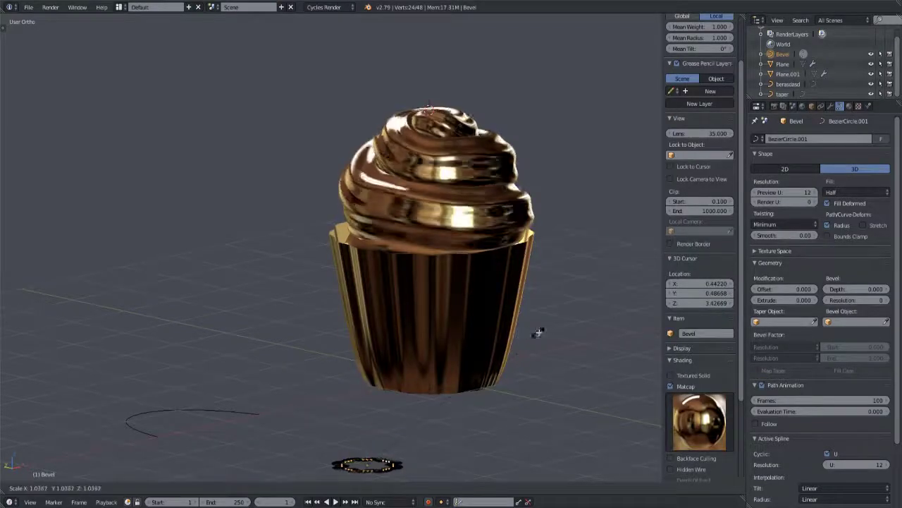